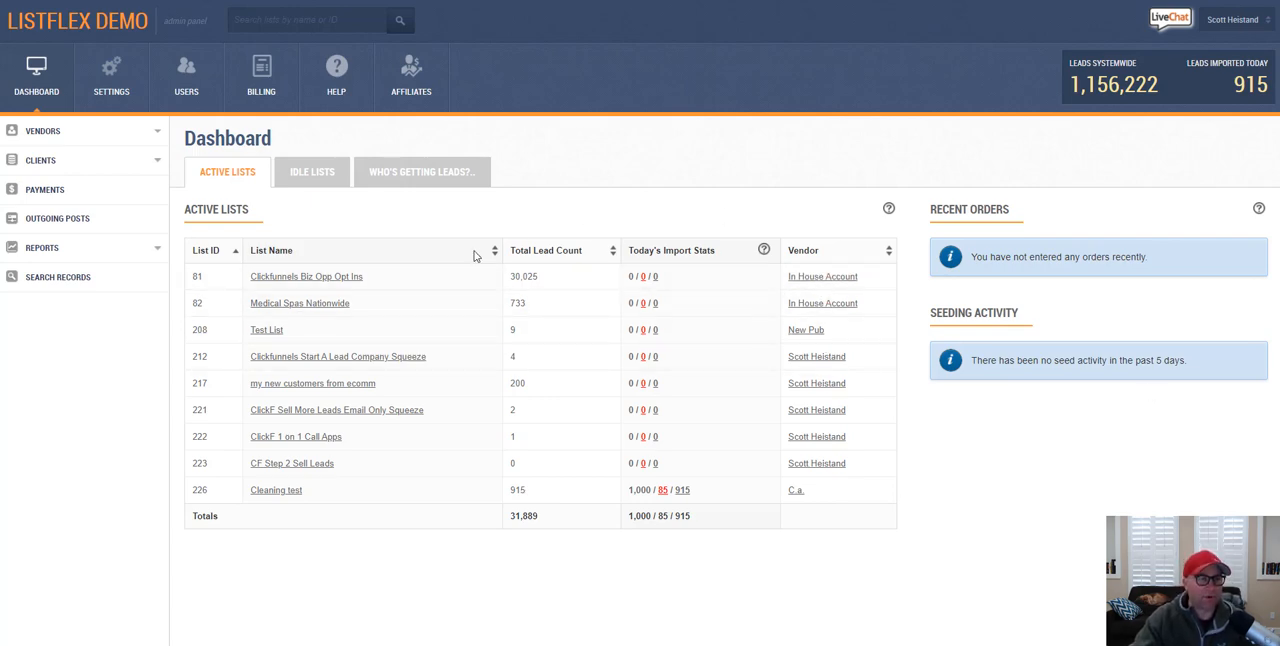
Step: Open the API integrations of the Wonderland Homes client from the client list
{"action": "left_click", "coordinate": [105, 162]}
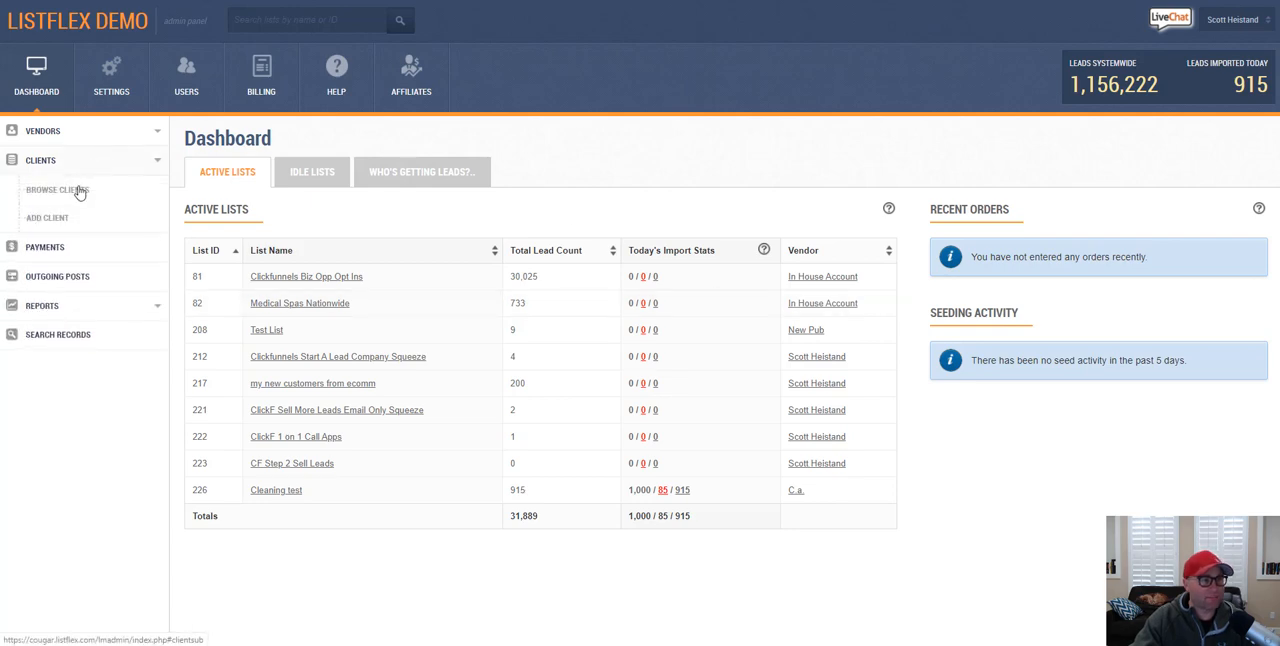
{"action": "left_click", "coordinate": [78, 198]}
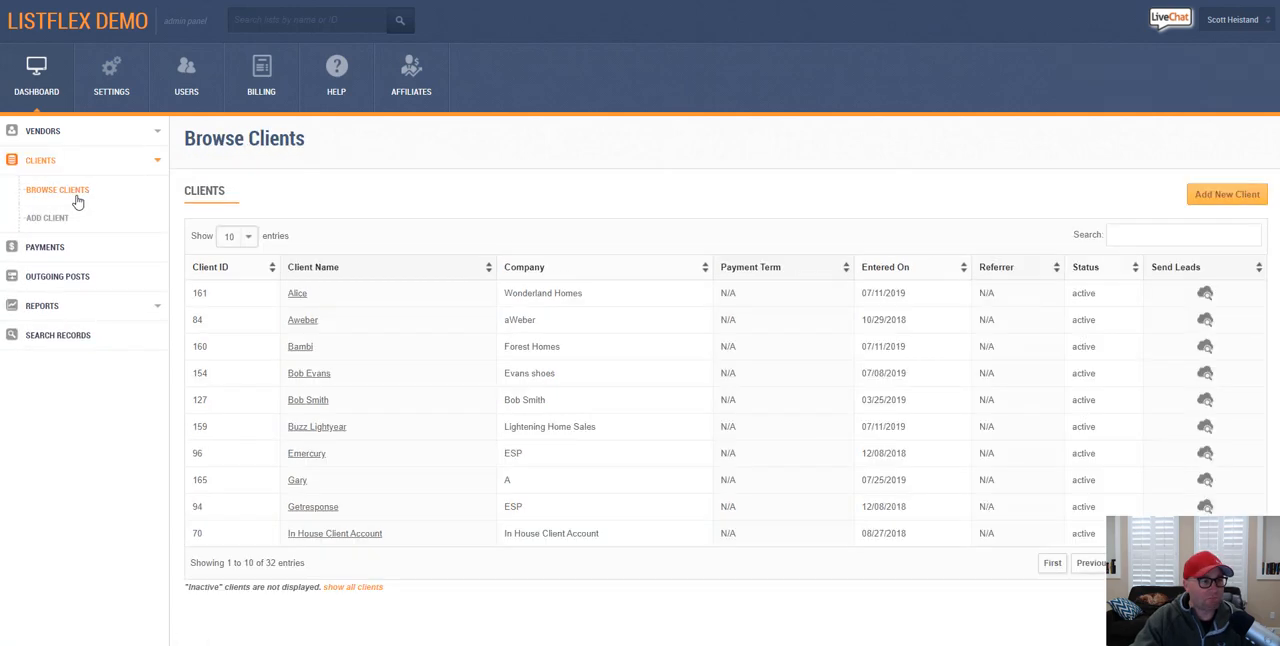
{"action": "left_click", "coordinate": [295, 299]}
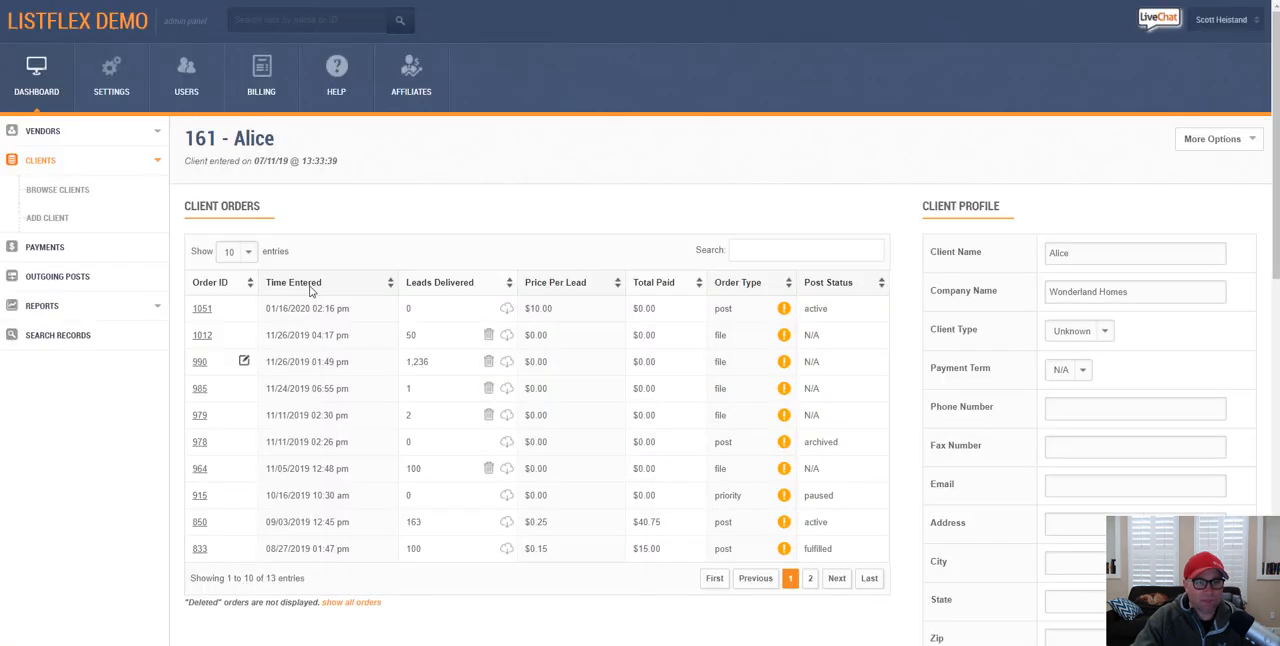
{"action": "left_click", "coordinate": [1215, 142]}
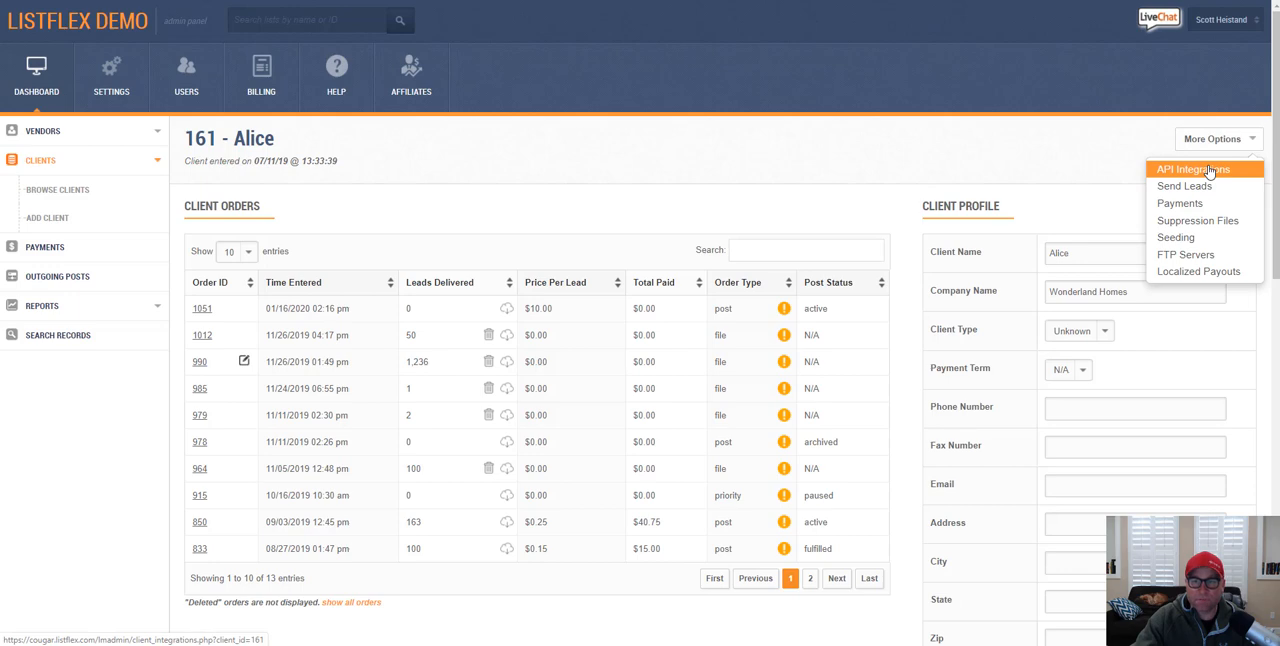
{"action": "left_click", "coordinate": [1208, 171]}
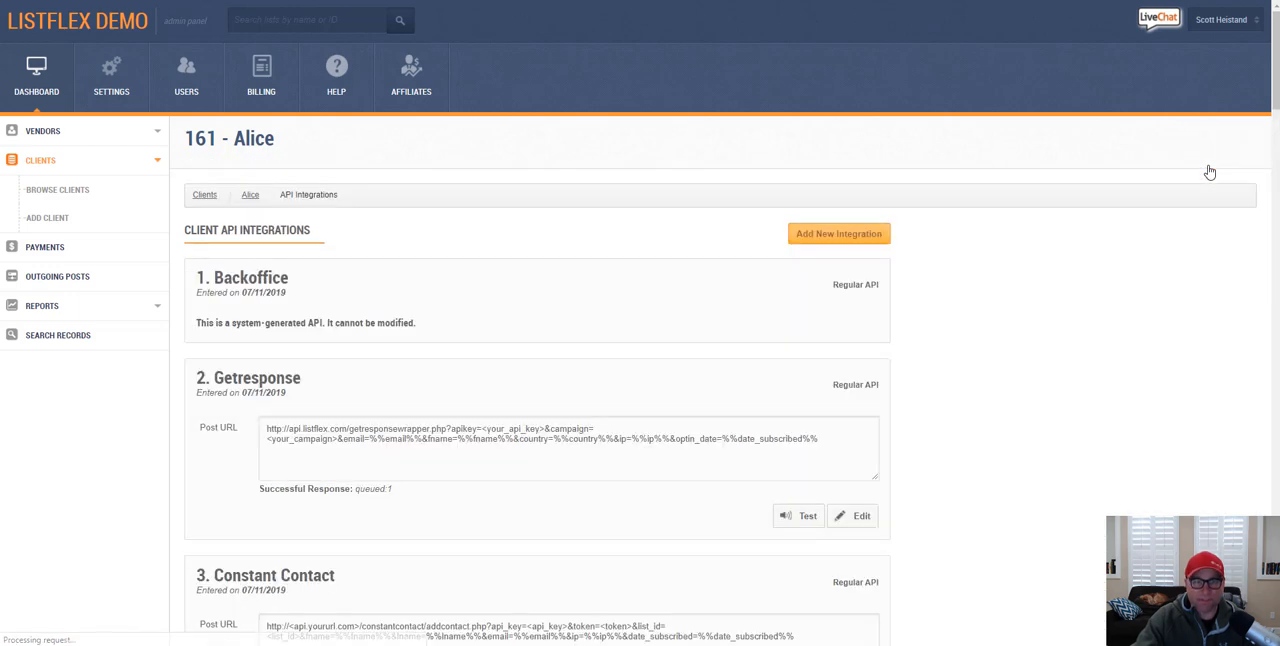
Step: Start a new API integration for this client with the description "1 for testing"
{"action": "left_click", "coordinate": [855, 240]}
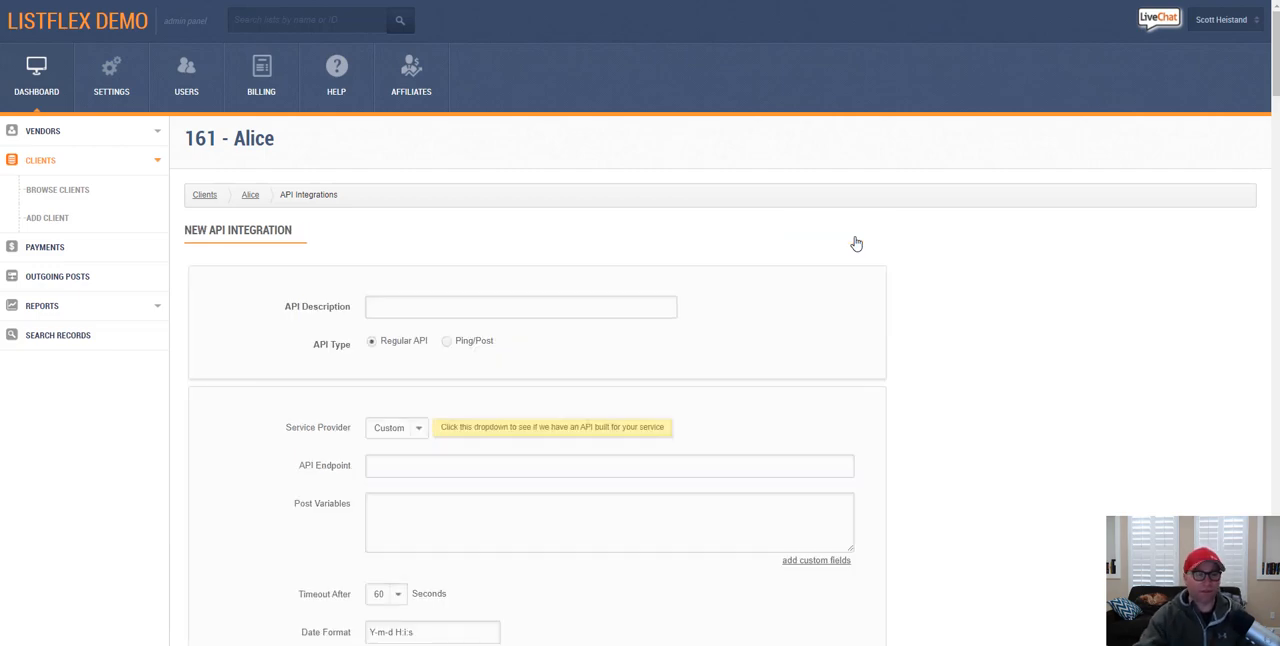
{"action": "left_click", "coordinate": [563, 310]}
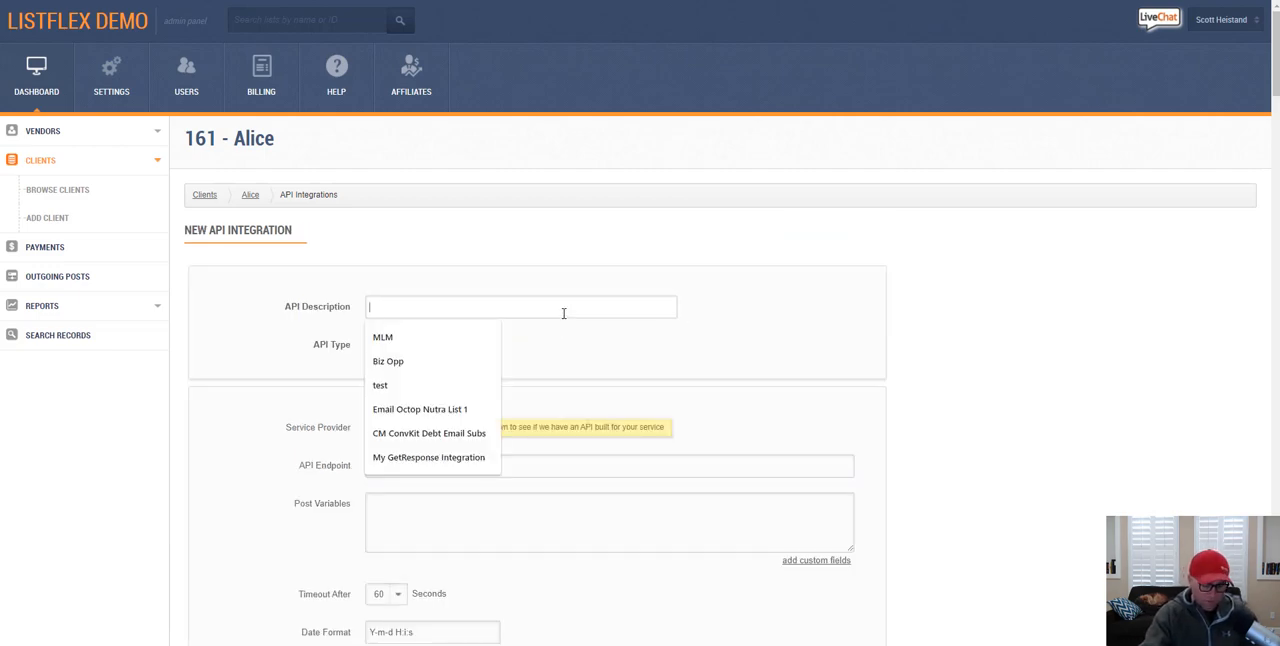
{"action": "type", "text": "1 for t"}
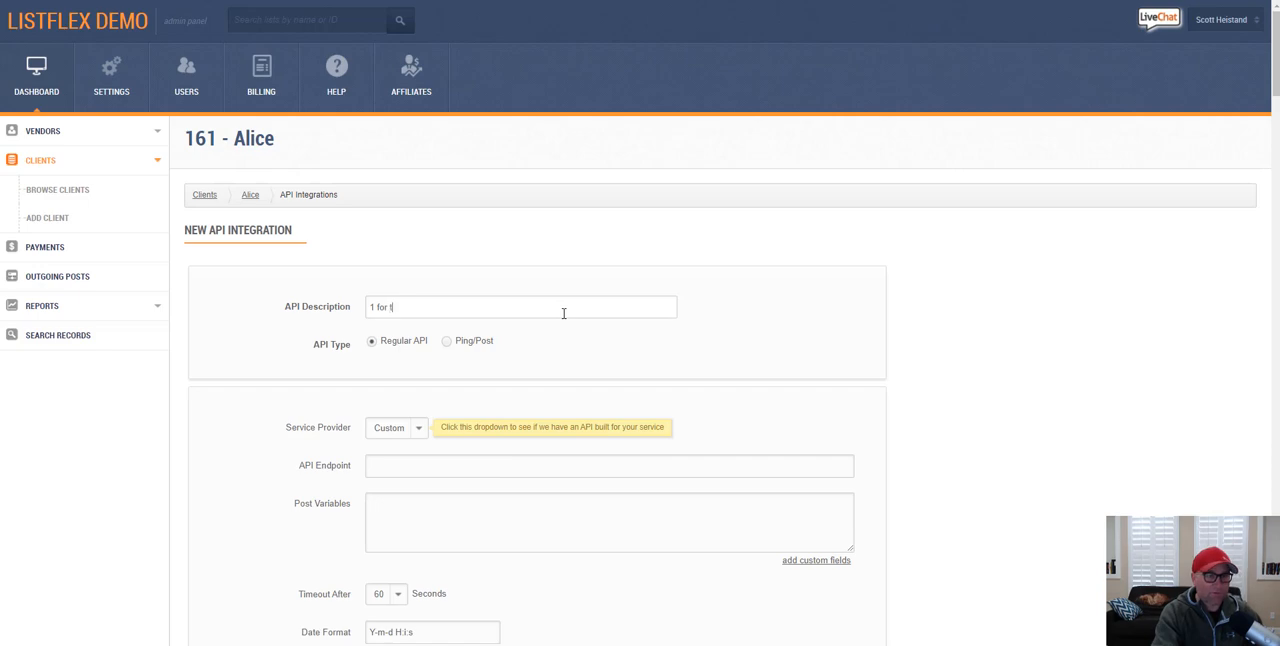
{"action": "type", "text": "esting"}
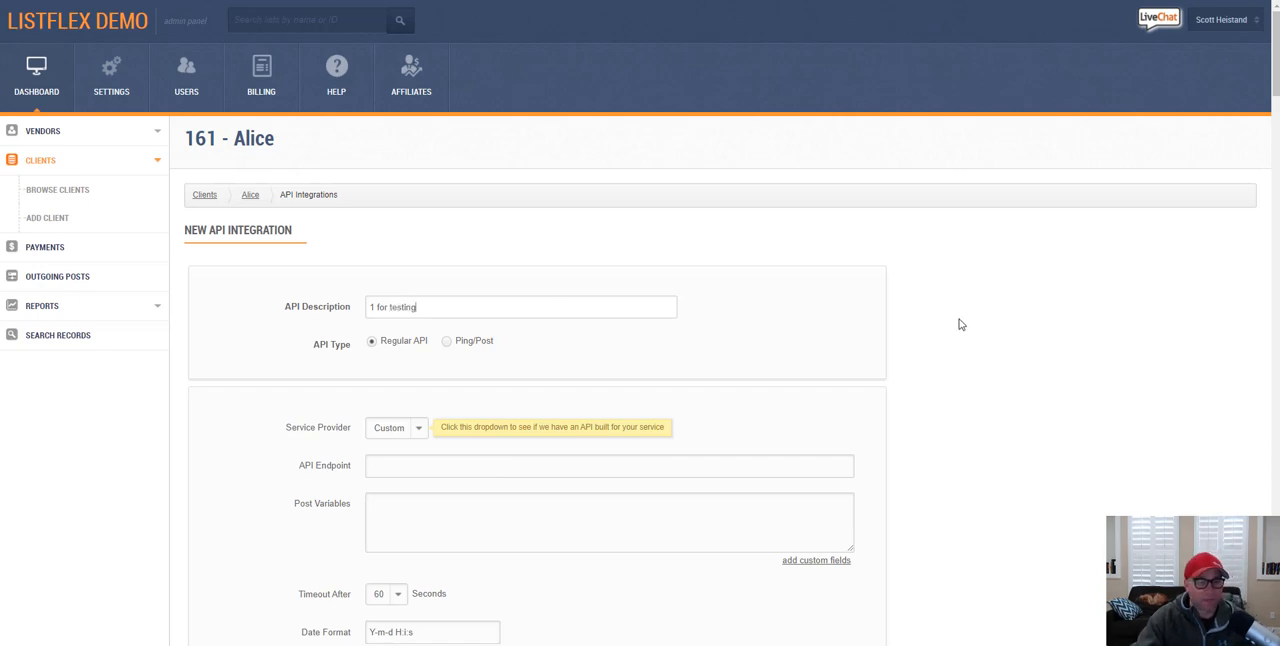
Step: Set the service provider to Send Leads to Email Address, enter the recipient's email address, and save the new integration
{"action": "scroll", "coordinate": [962, 325], "scroll_direction": "down", "scroll_amount": 2}
{"action": "left_click", "coordinate": [417, 229]}
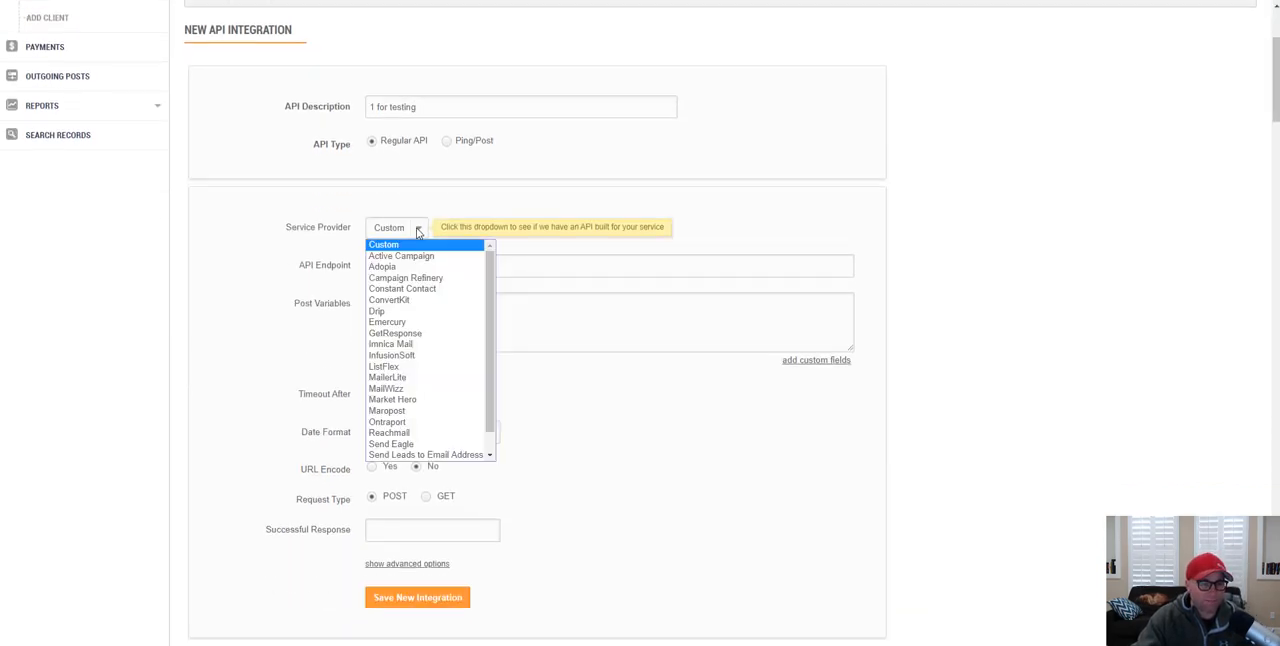
{"action": "scroll", "coordinate": [459, 289], "scroll_direction": "down", "scroll_amount": 1}
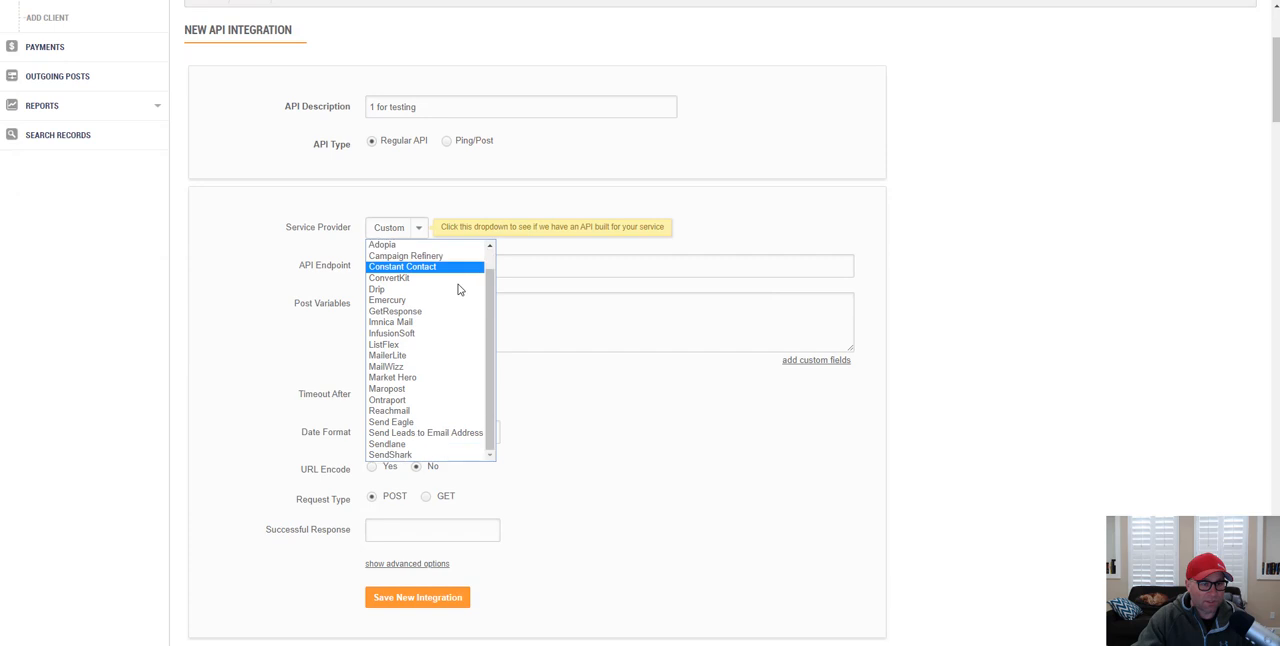
{"action": "left_click", "coordinate": [455, 433]}
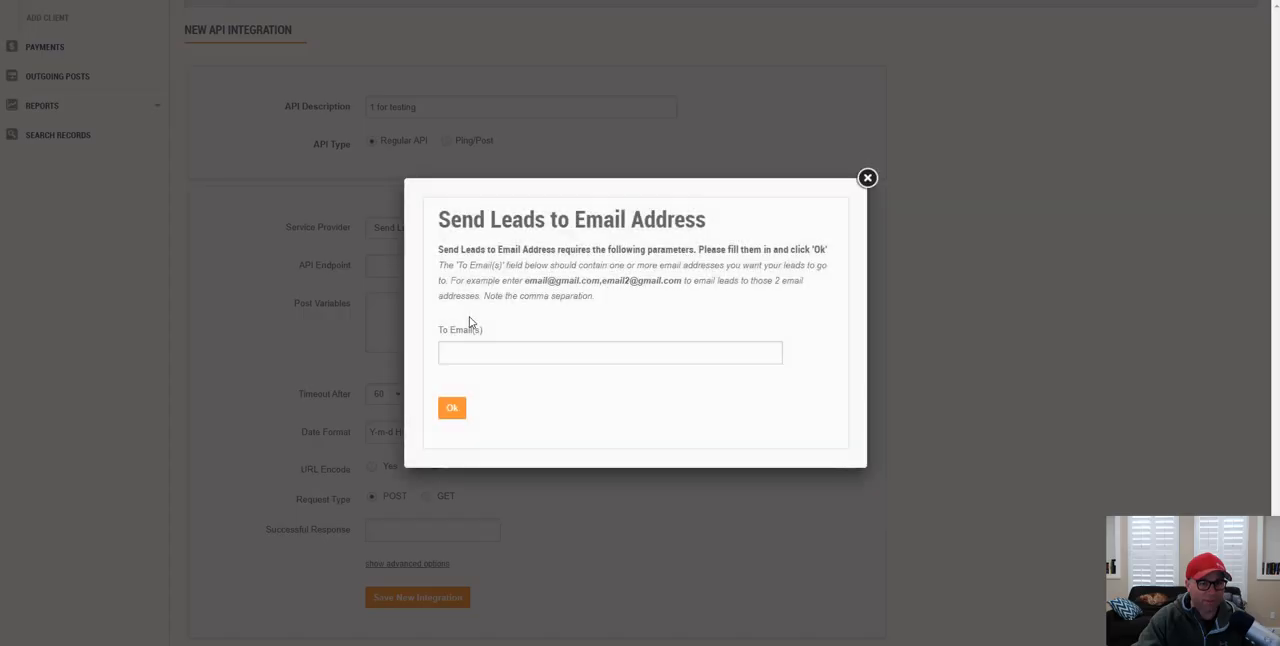
{"action": "left_click", "coordinate": [508, 347]}
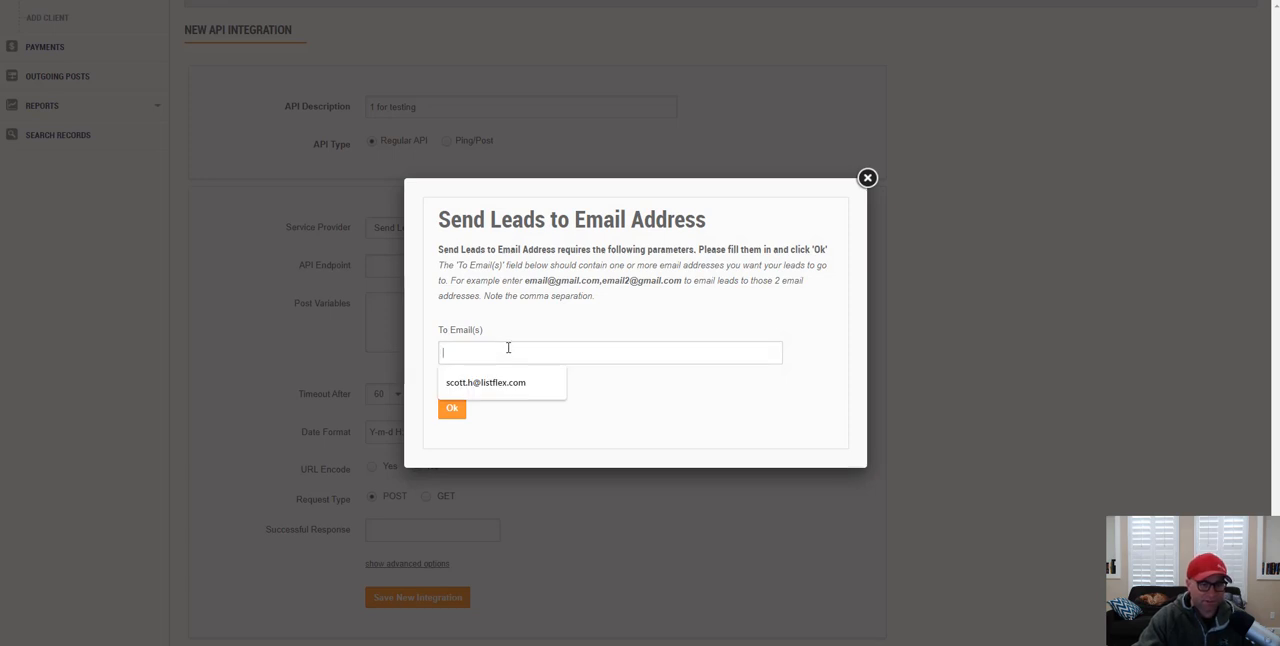
{"action": "left_click", "coordinate": [503, 382]}
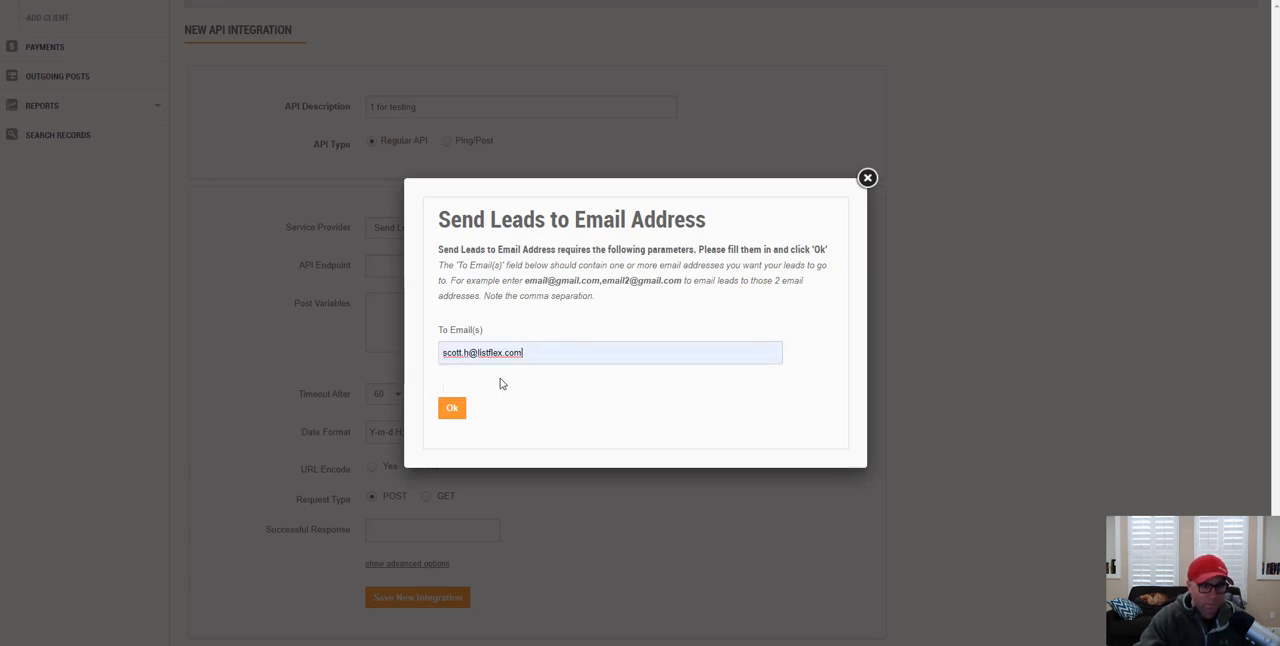
{"action": "left_click", "coordinate": [464, 410]}
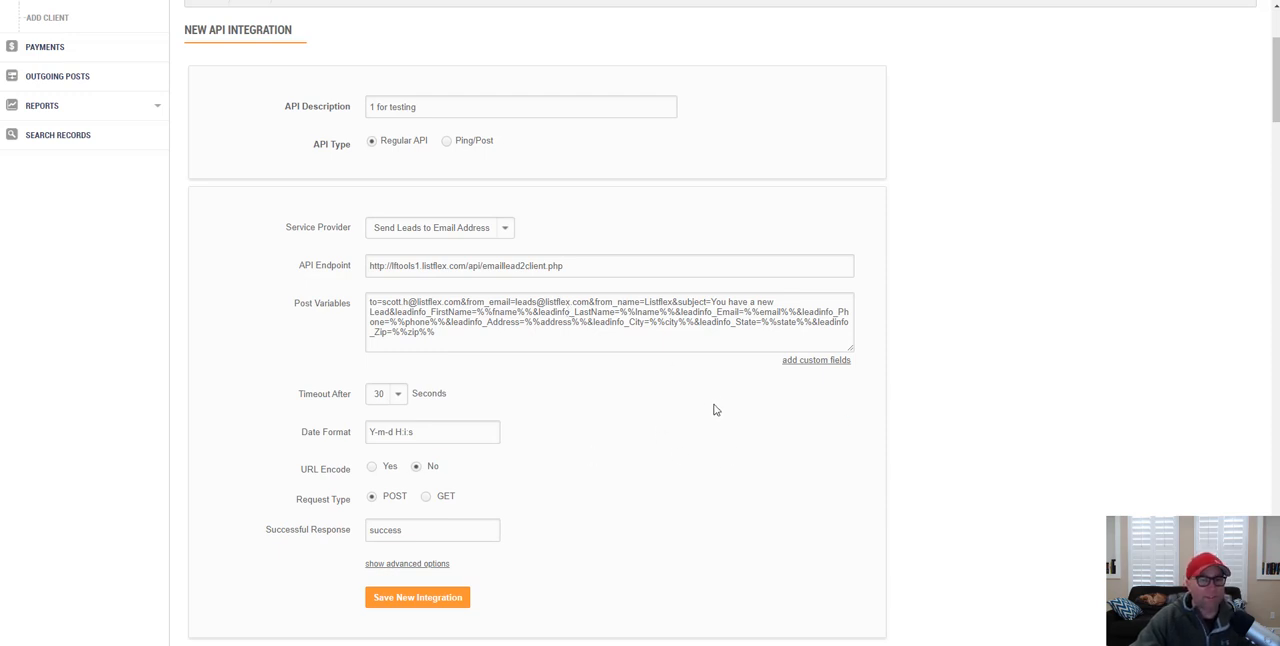
{"action": "left_click", "coordinate": [436, 604]}
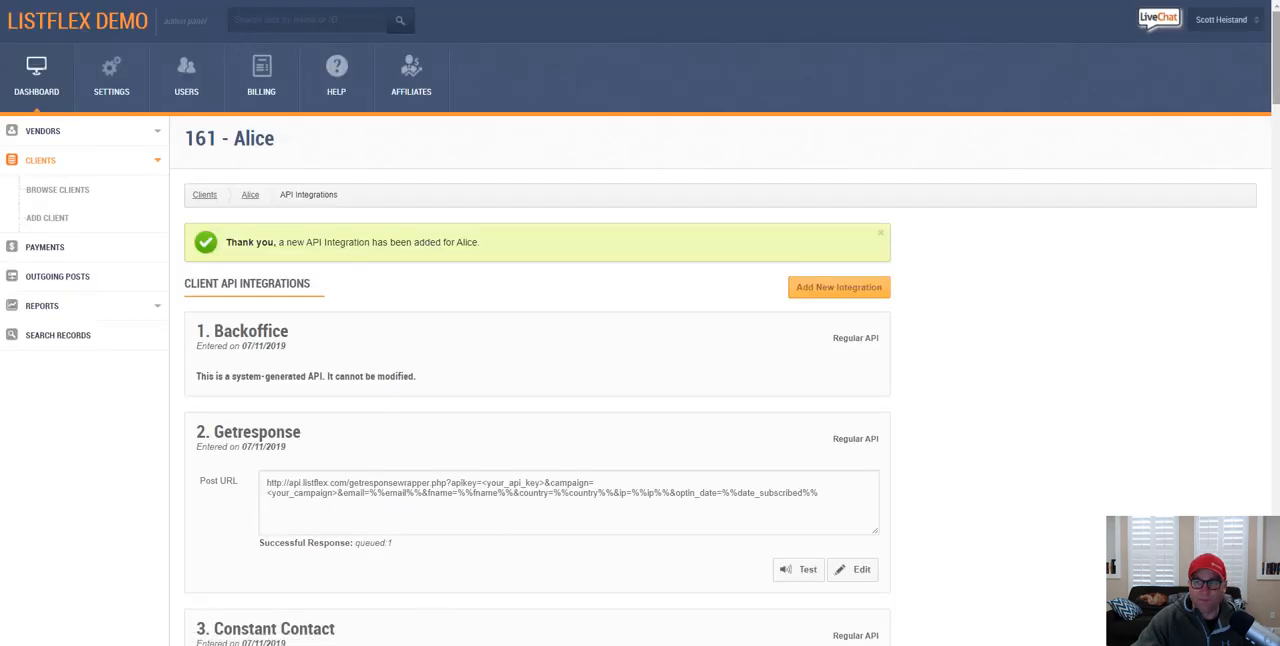
Step: Submit a test of the "1 for testing" integration with the sample lead and check the recipient in the tried URL
{"action": "scroll", "coordinate": [878, 600], "scroll_direction": "down", "scroll_amount": 20}
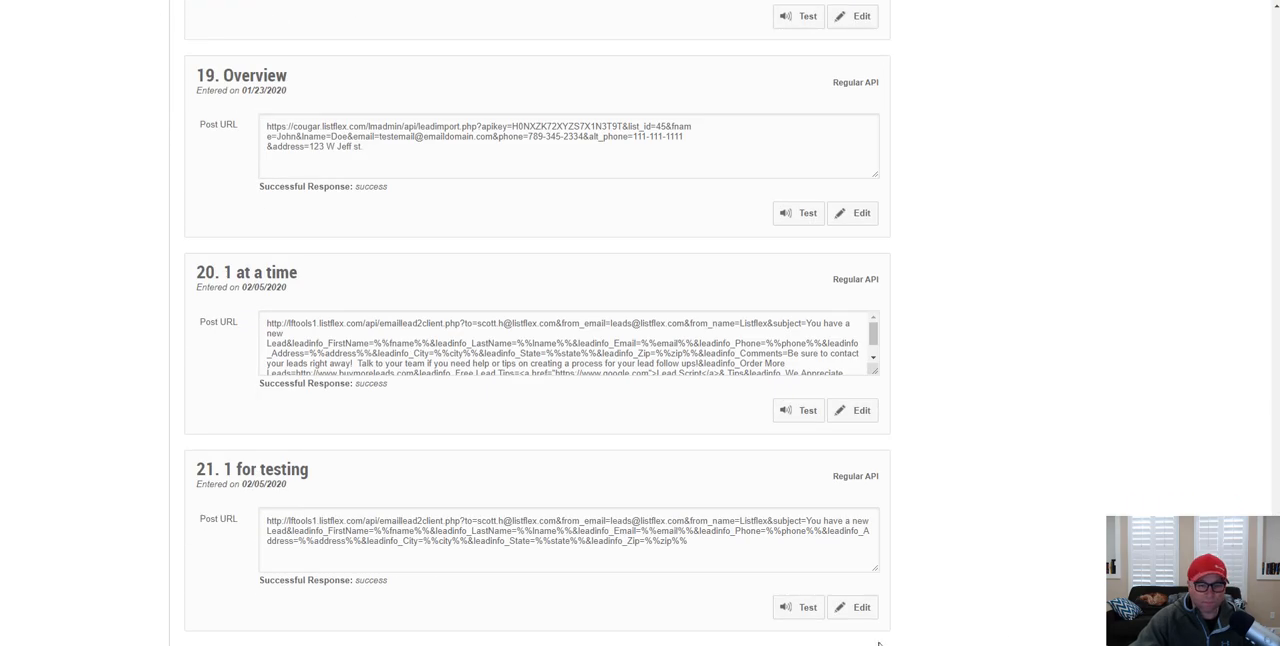
{"action": "left_click", "coordinate": [806, 607]}
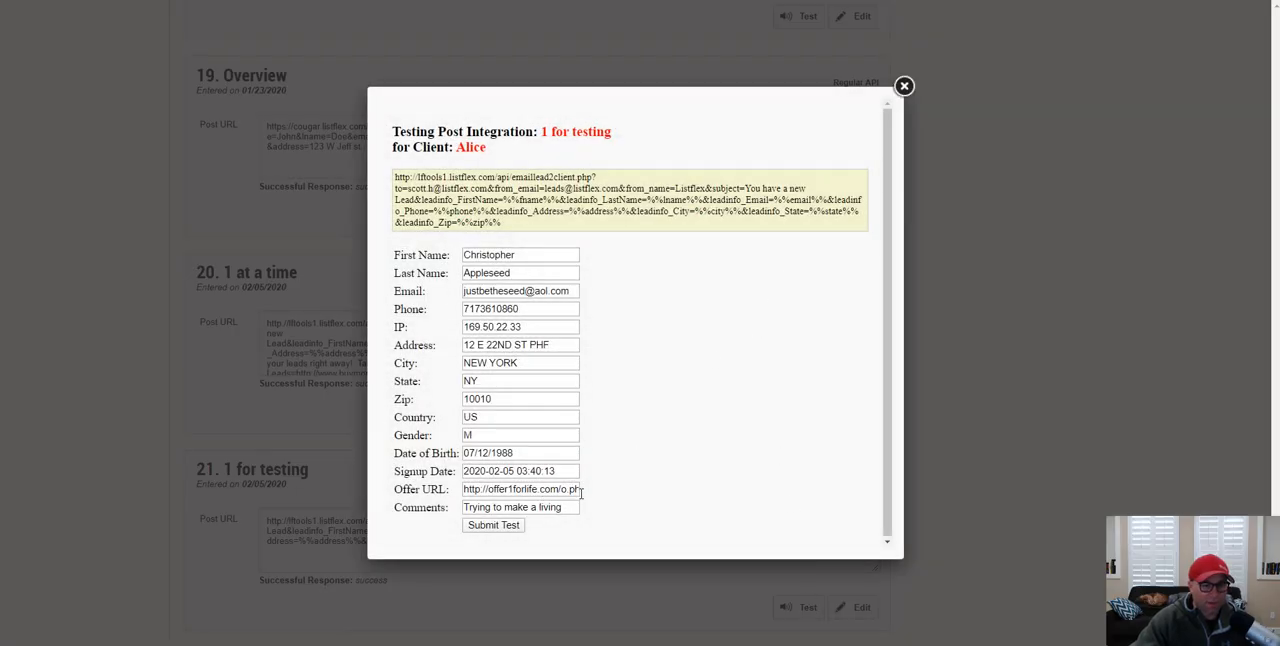
{"action": "left_click", "coordinate": [494, 527]}
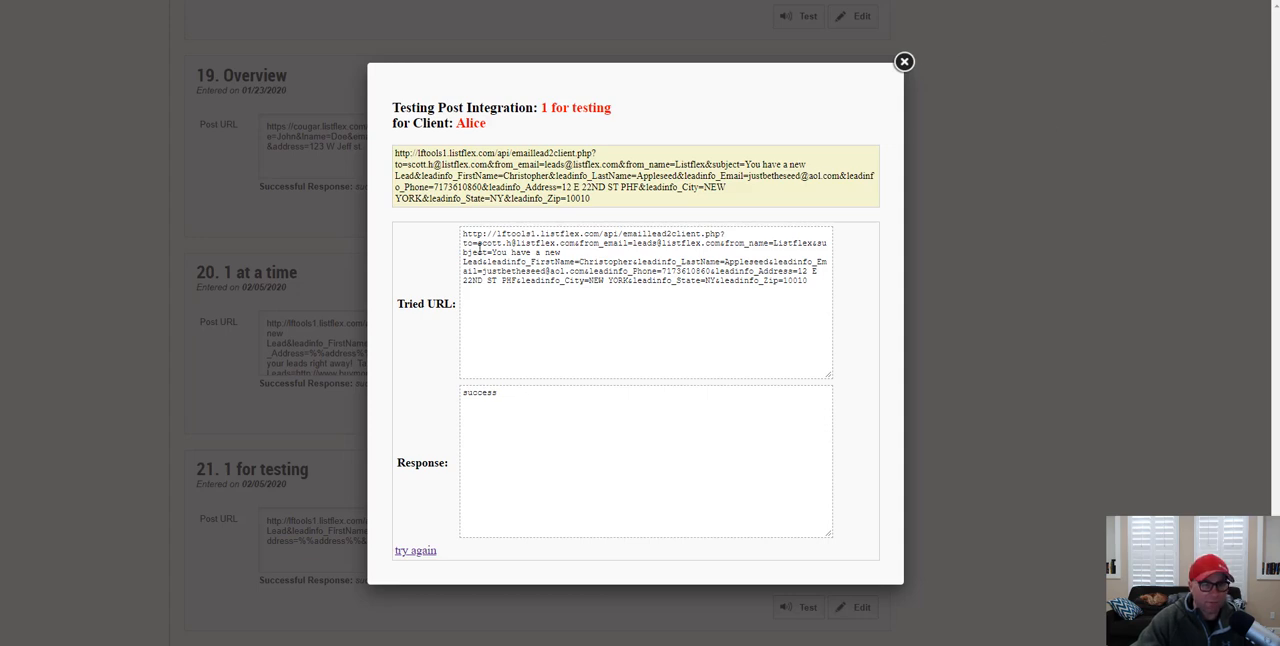
{"action": "left_click_drag", "start_coordinate": [478, 245], "coordinate": [574, 244]}
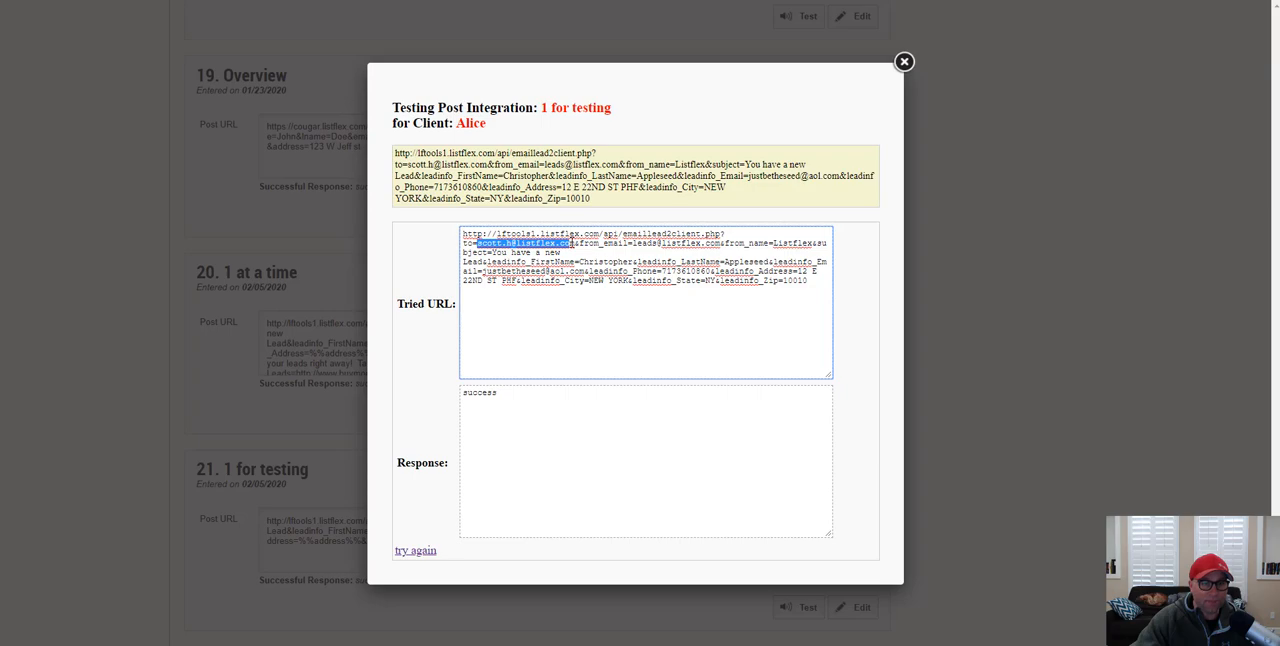
{"action": "left_click", "coordinate": [903, 63]}
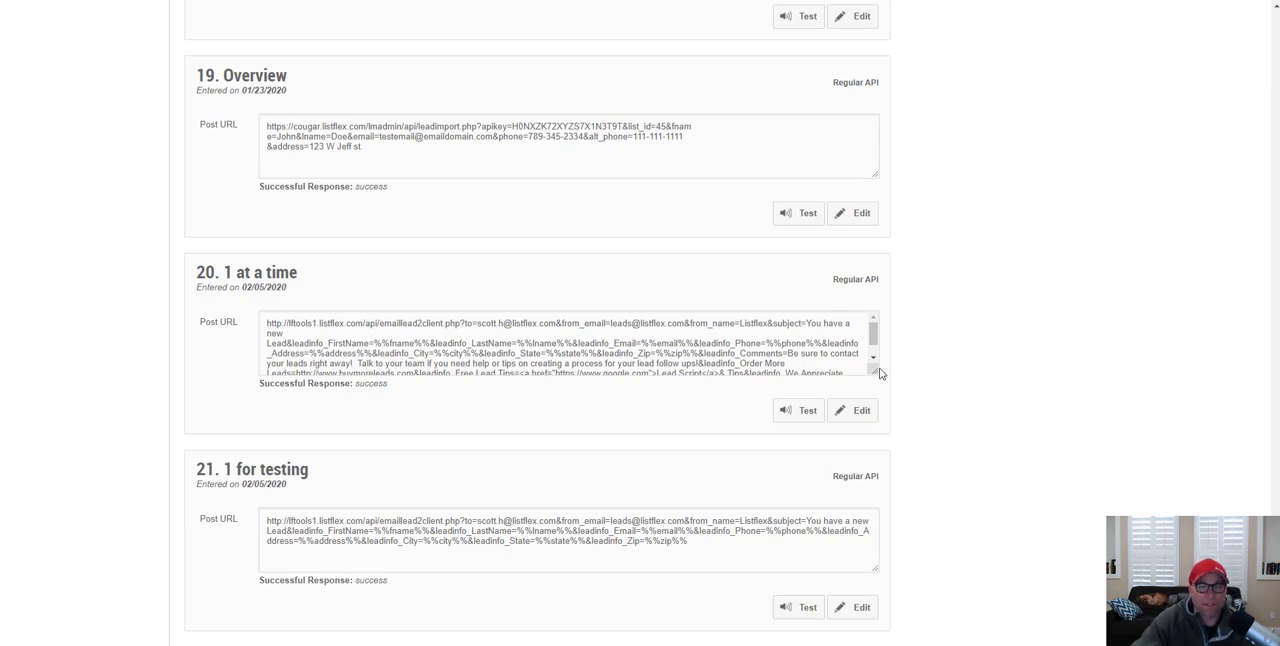
Step: Open the "1 at a time" integration for editing and enlarge its post variables box to show the full text
{"action": "left_click_drag", "start_coordinate": [880, 373], "coordinate": [880, 391]}
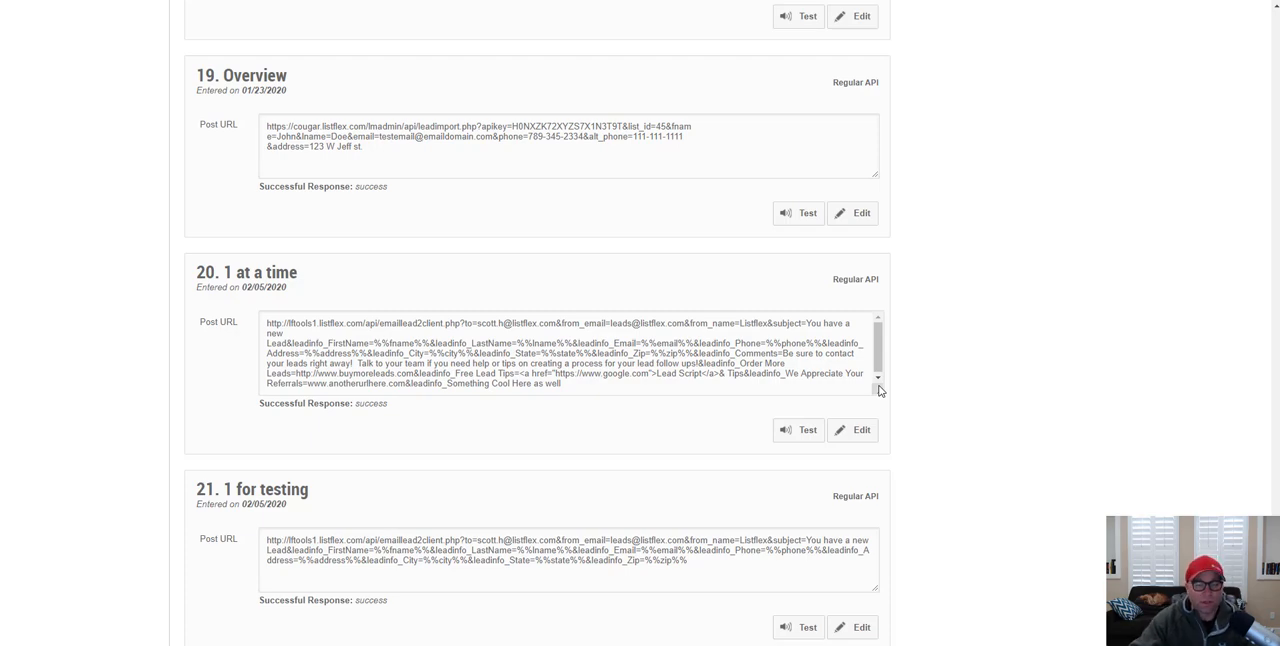
{"action": "left_click", "coordinate": [857, 430]}
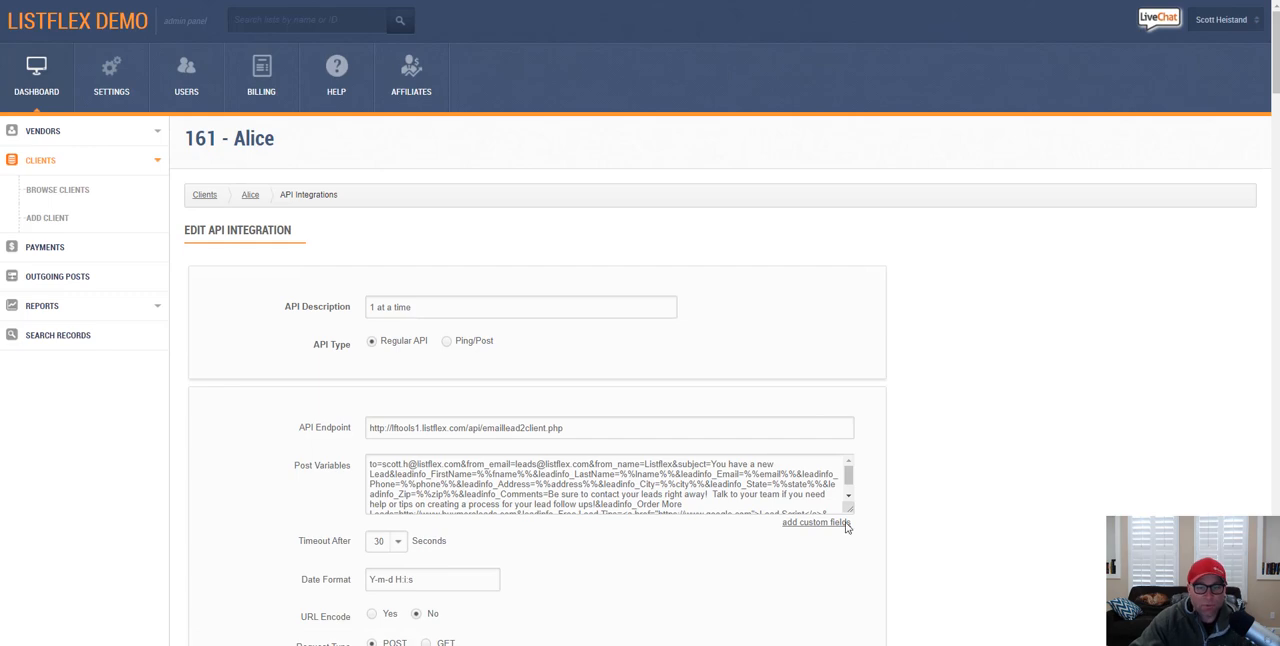
{"action": "scroll", "coordinate": [934, 472], "scroll_direction": "down", "scroll_amount": 2}
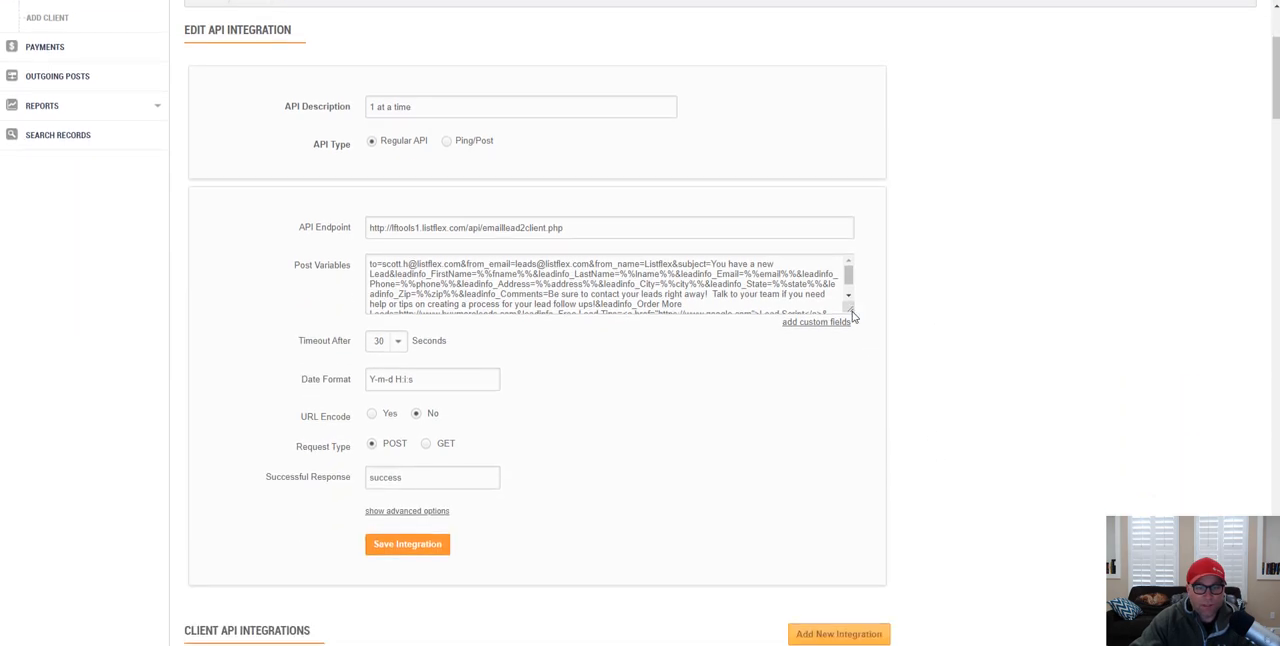
{"action": "left_click_drag", "start_coordinate": [848, 308], "coordinate": [1073, 390]}
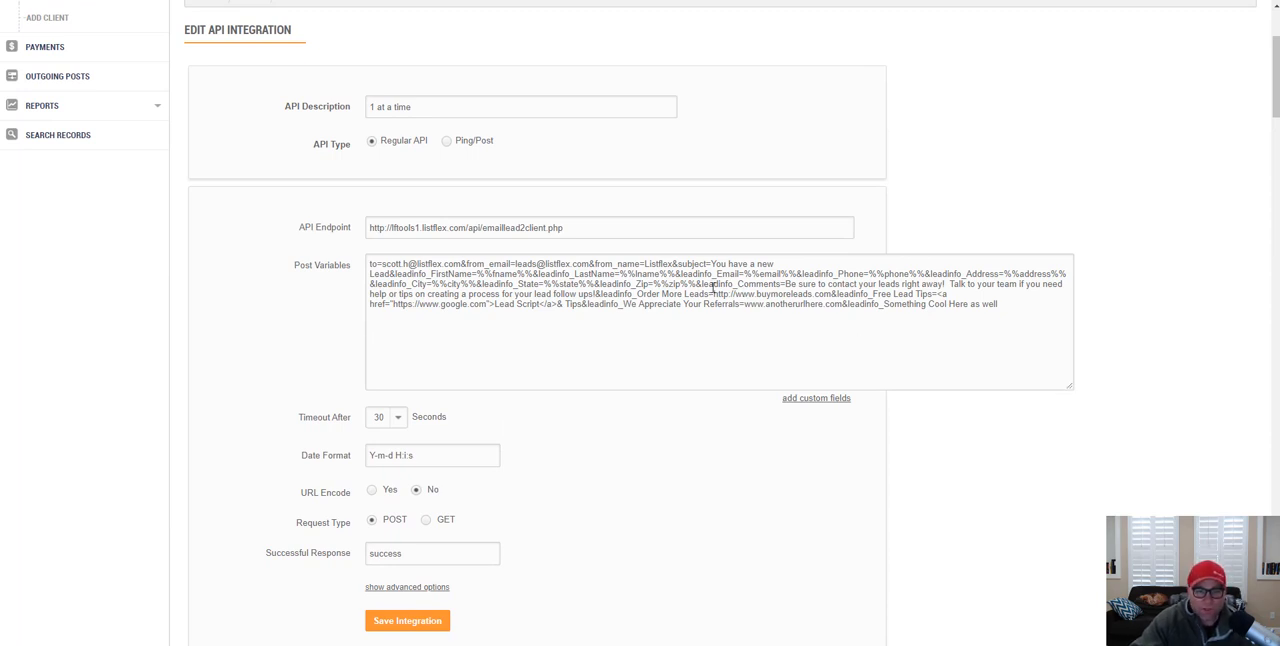
Step: Examine the custom comment text and the leadinfo_Order More Leads parameter in the post variables
{"action": "left_click", "coordinate": [785, 284]}
{"action": "left_click_drag", "start_coordinate": [785, 284], "coordinate": [943, 285]}
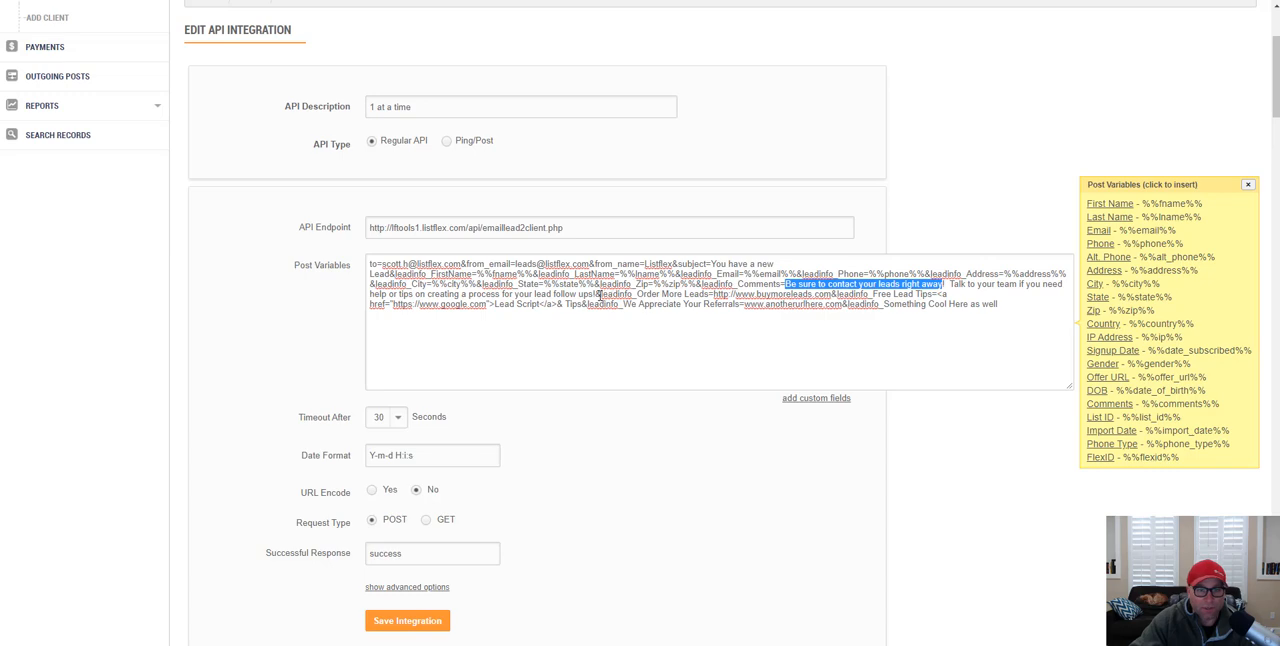
{"action": "left_click_drag", "start_coordinate": [598, 294], "coordinate": [708, 293]}
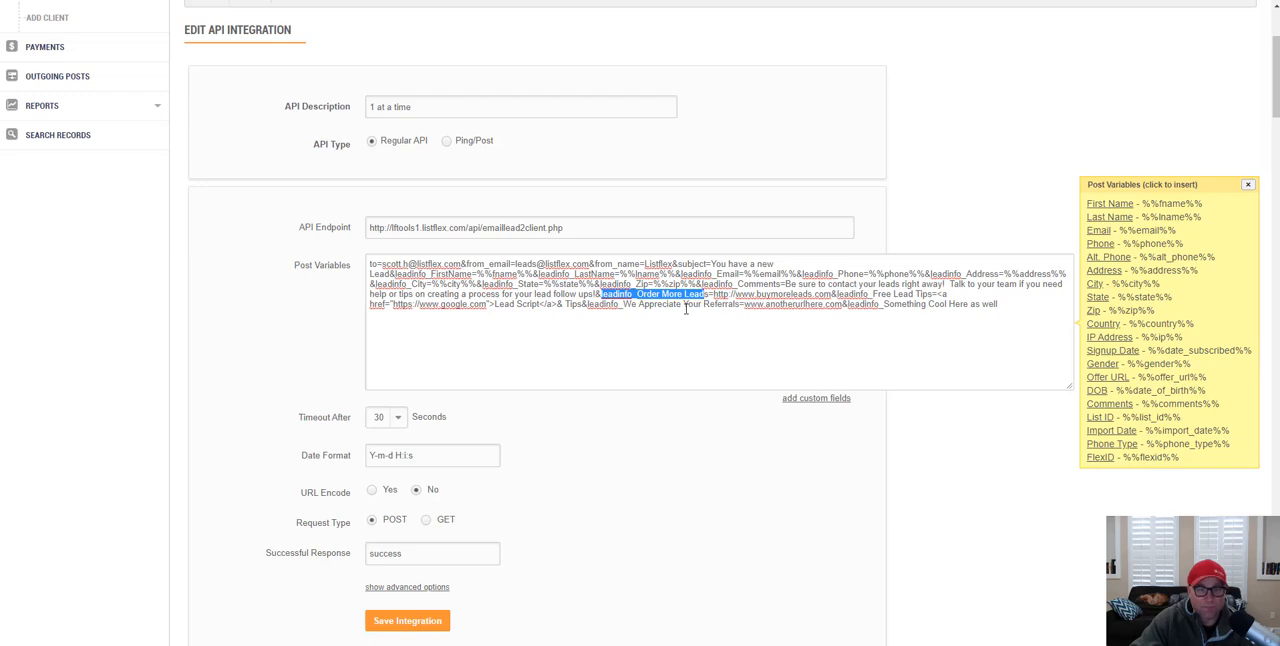
{"action": "left_click", "coordinate": [655, 297]}
{"action": "left_click_drag", "start_coordinate": [637, 294], "coordinate": [710, 294]}
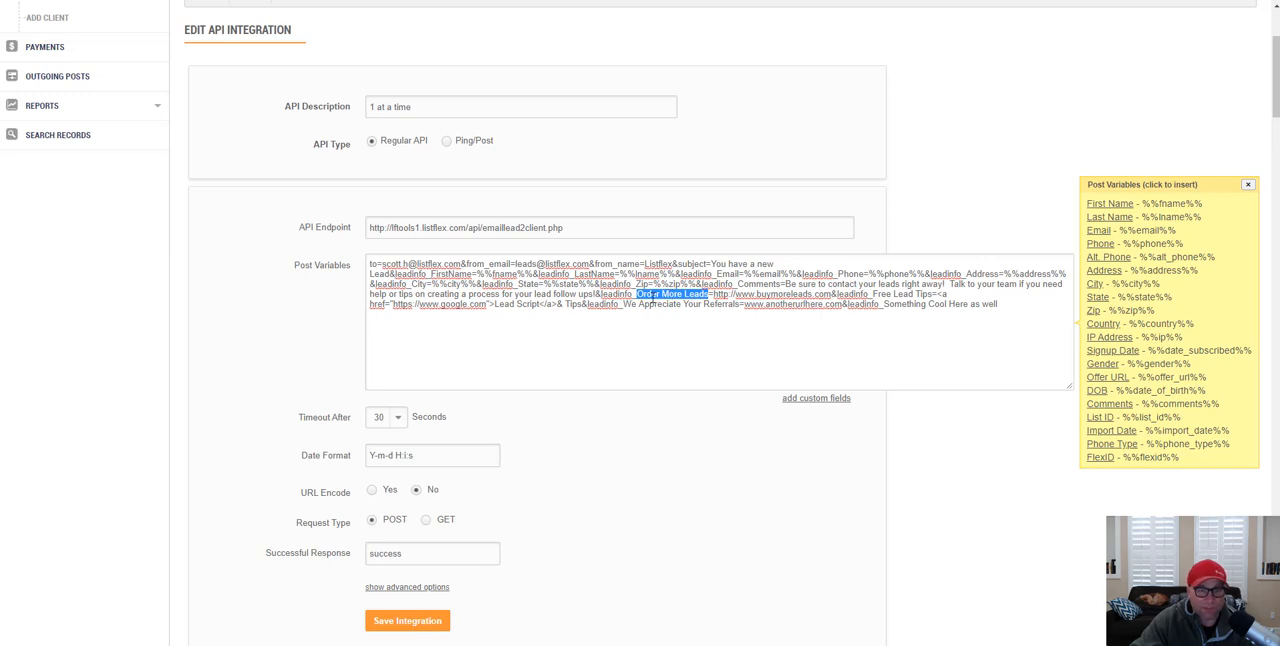
{"action": "left_click_drag", "start_coordinate": [637, 294], "coordinate": [717, 295]}
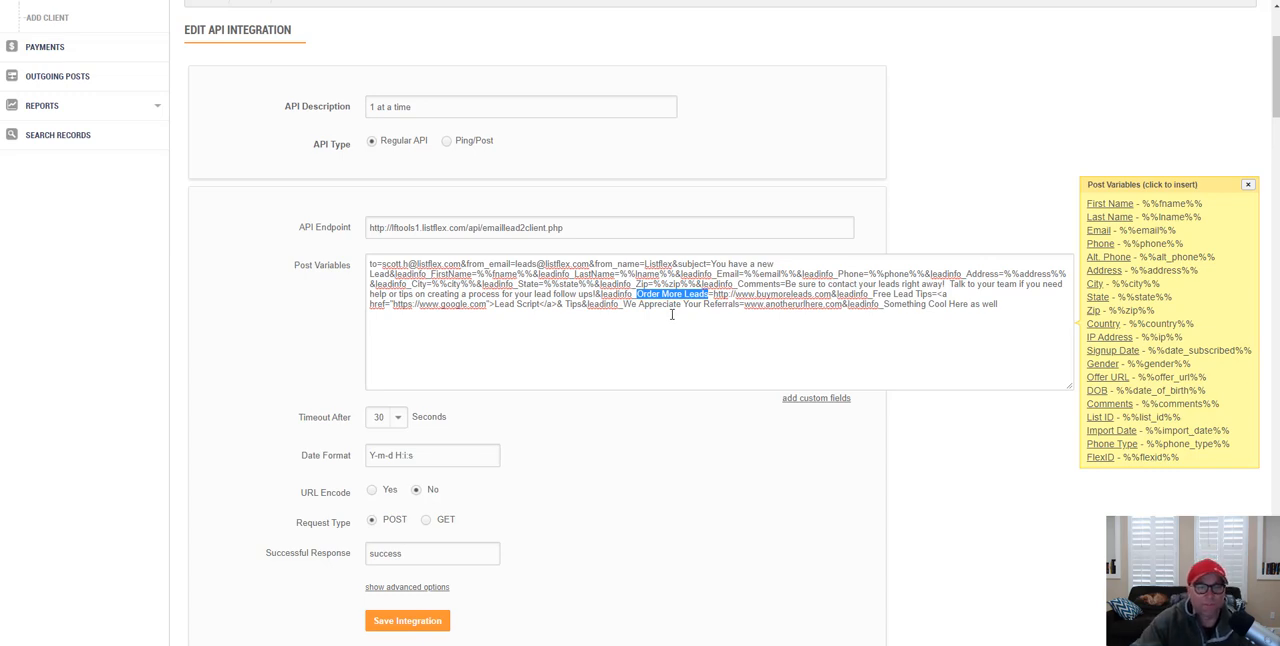
{"action": "left_click", "coordinate": [625, 463]}
Step: Submit a test of the "1 at a time" integration with the sample lead
{"action": "scroll", "coordinate": [1074, 423], "scroll_direction": "down", "scroll_amount": 3}
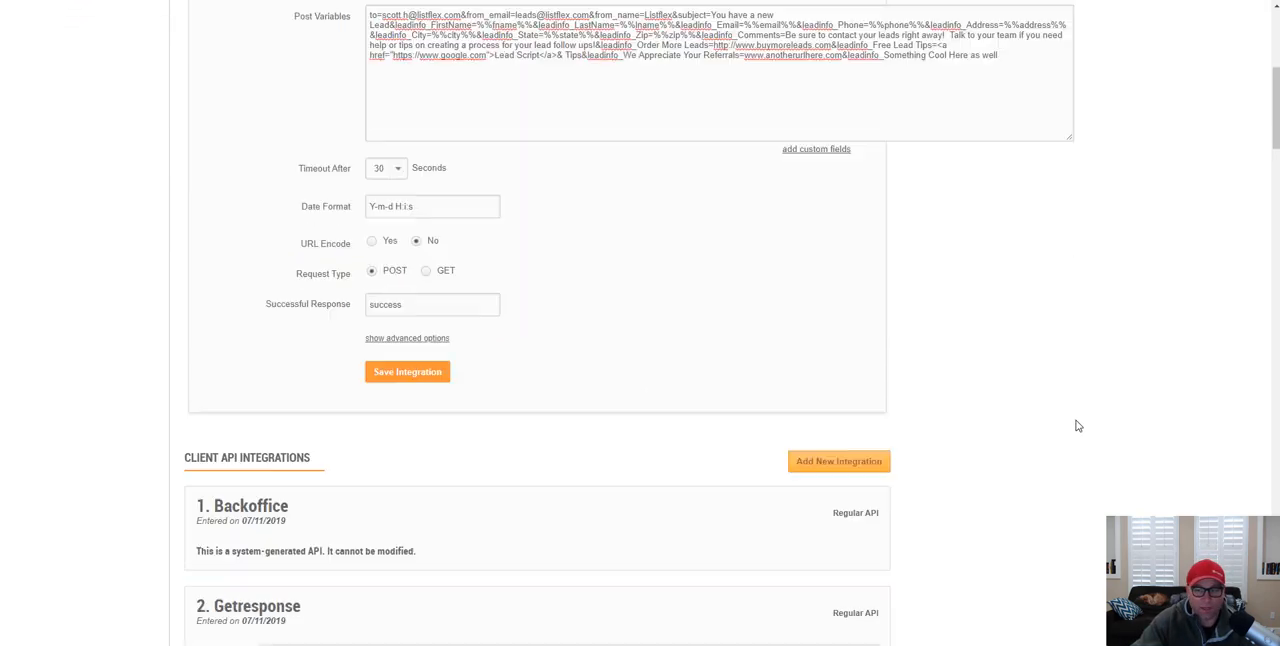
{"action": "left_click_drag", "start_coordinate": [1276, 80], "coordinate": [1276, 600]}
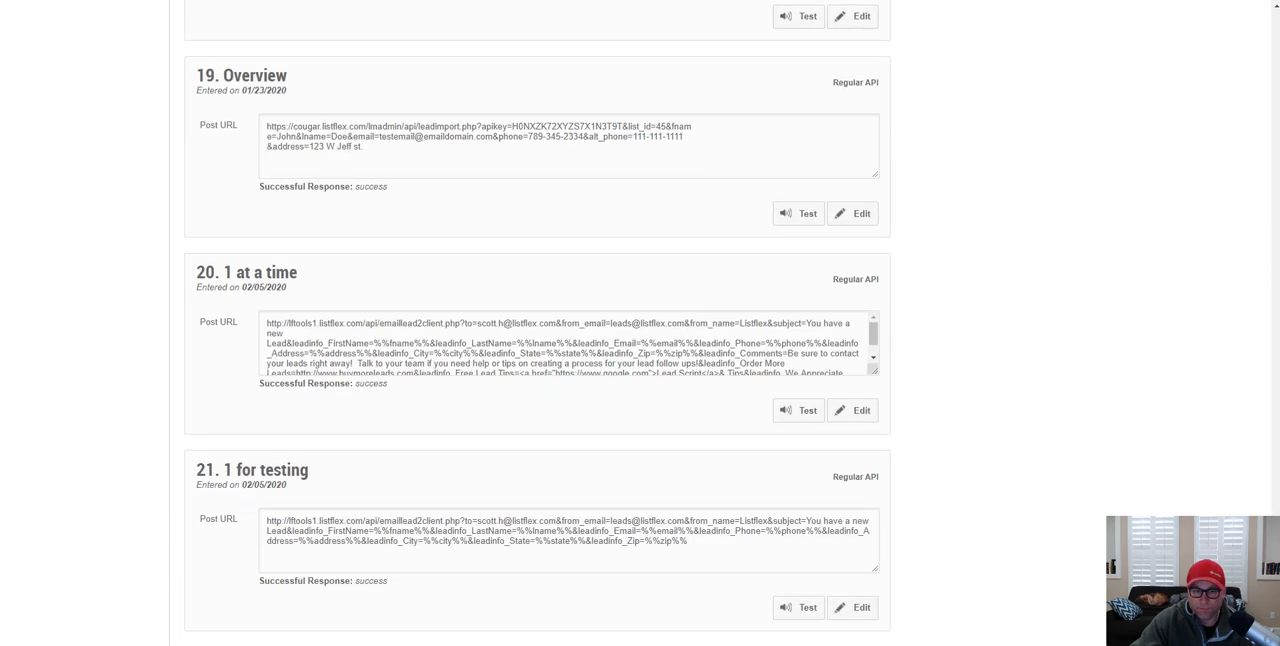
{"action": "left_click", "coordinate": [800, 417]}
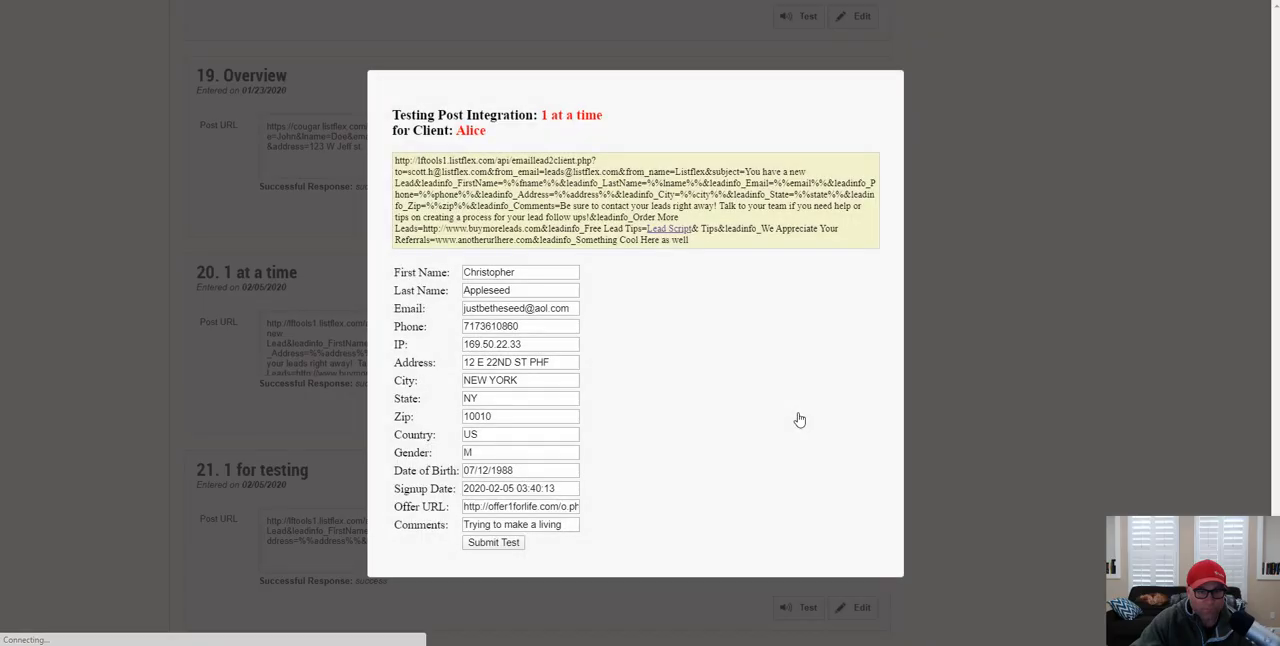
{"action": "left_click", "coordinate": [494, 543]}
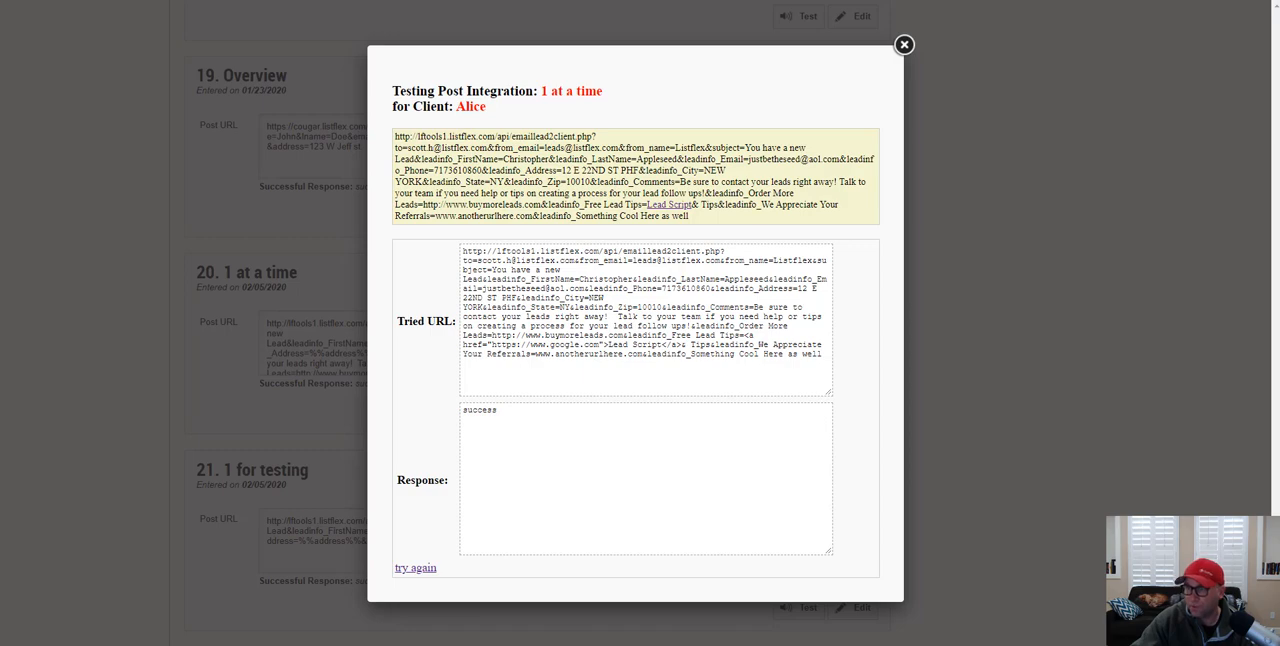
Step: Switch to Gmail and view the test email titled "You have a new Lead"
{"action": "left_click_drag", "start_coordinate": [1279, 49], "coordinate": [752, 49]}
{"action": "double_click", "coordinate": [752, 49]}
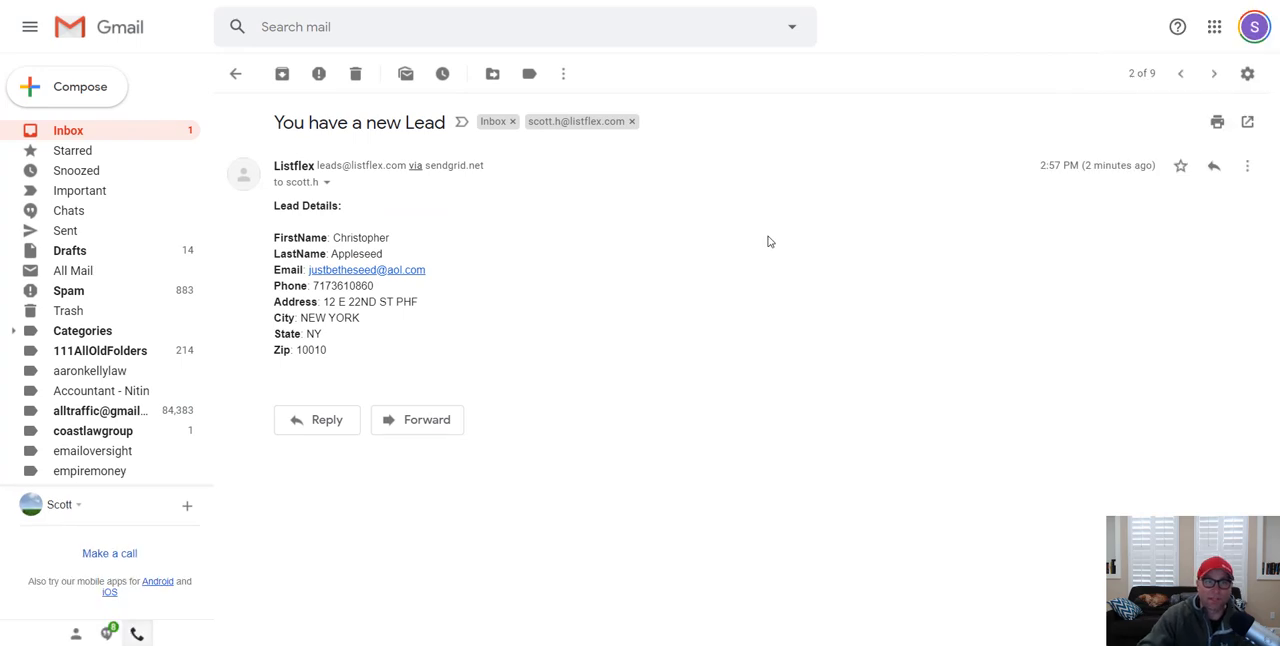